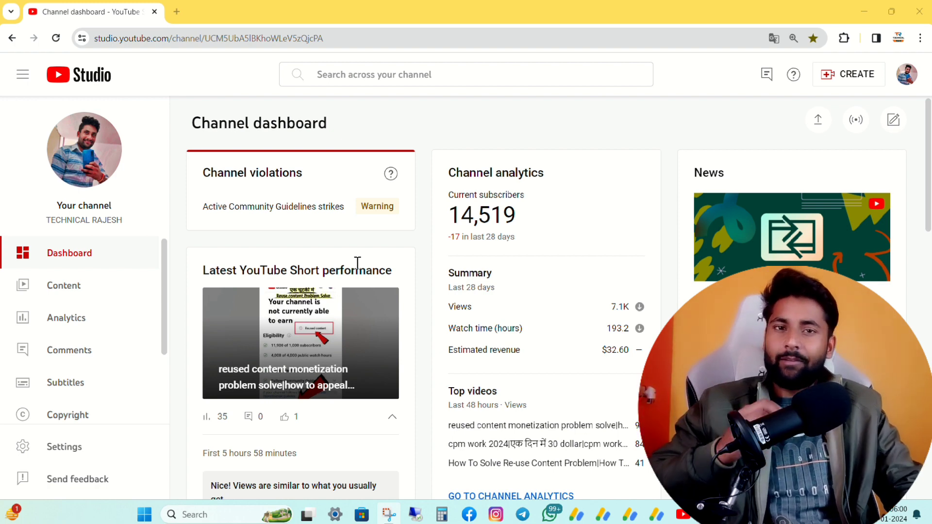
Step: Open the active Community Guidelines warning and examine the consequences described under "If this happens again"
{"action": "left_click", "coordinate": [371, 207]}
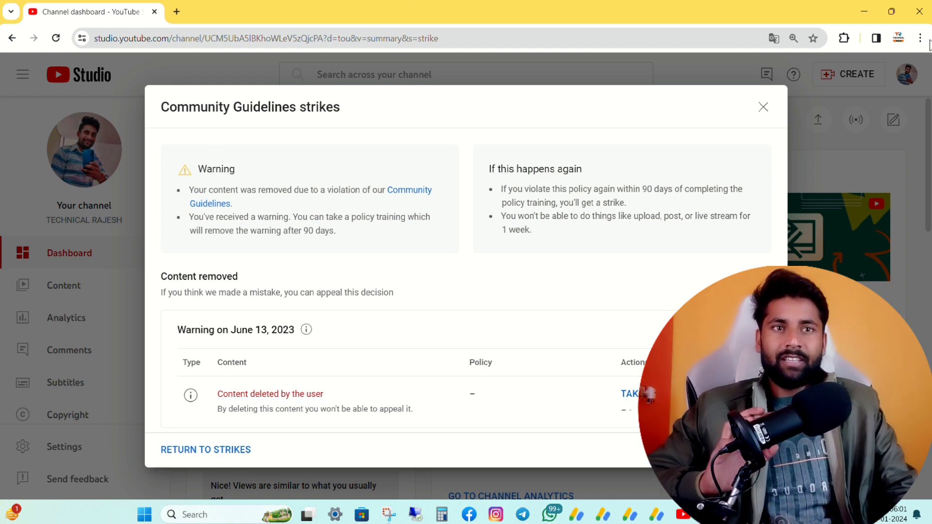
{"action": "left_click", "coordinate": [761, 116]}
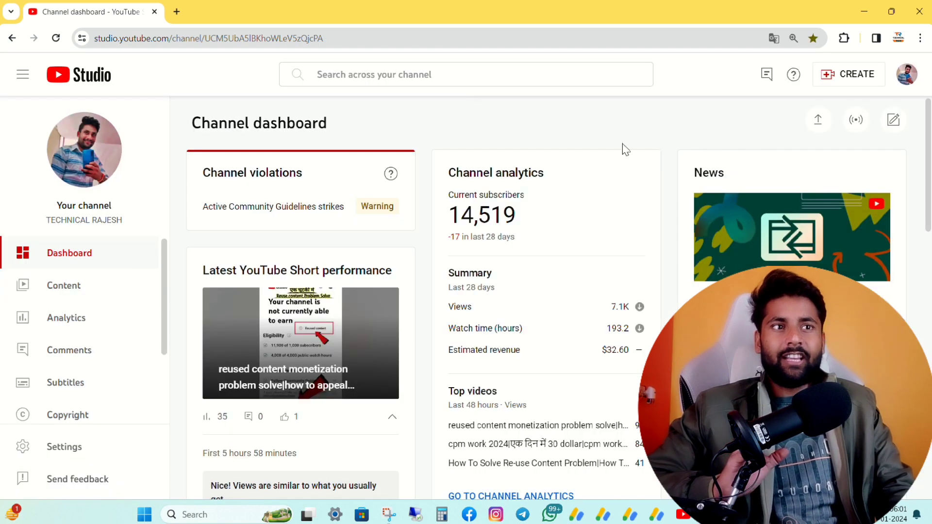
{"action": "left_click", "coordinate": [382, 207]}
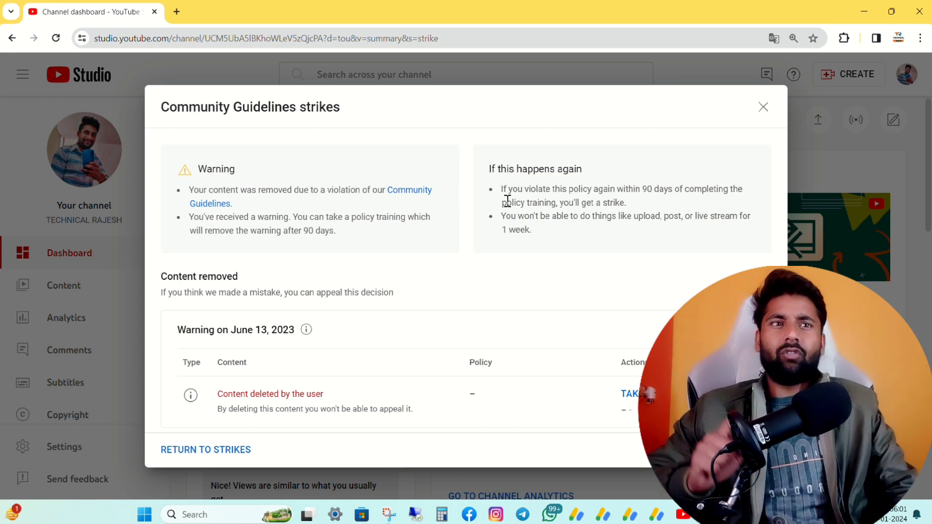
{"action": "left_click_drag", "start_coordinate": [500, 169], "coordinate": [586, 169]}
{"action": "left_click", "coordinate": [622, 161]}
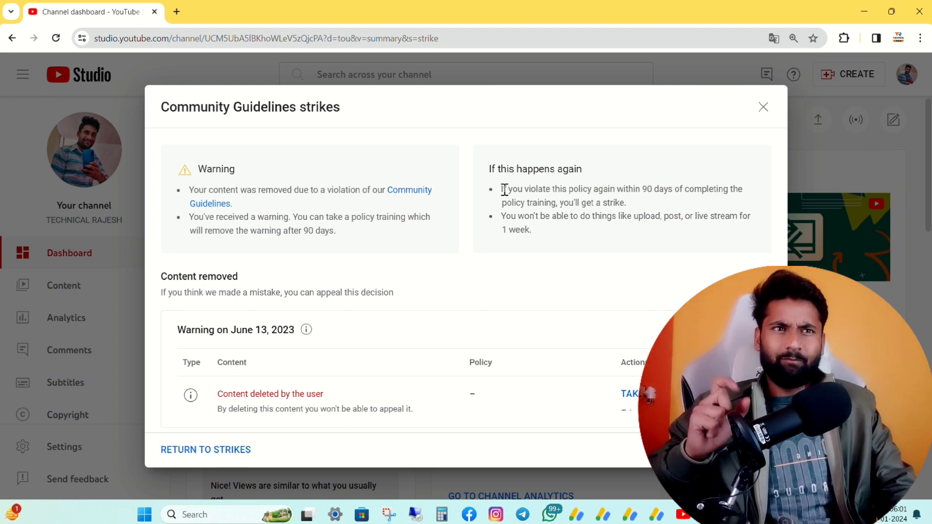
{"action": "left_click_drag", "start_coordinate": [505, 189], "coordinate": [678, 191]}
{"action": "left_click", "coordinate": [678, 175]}
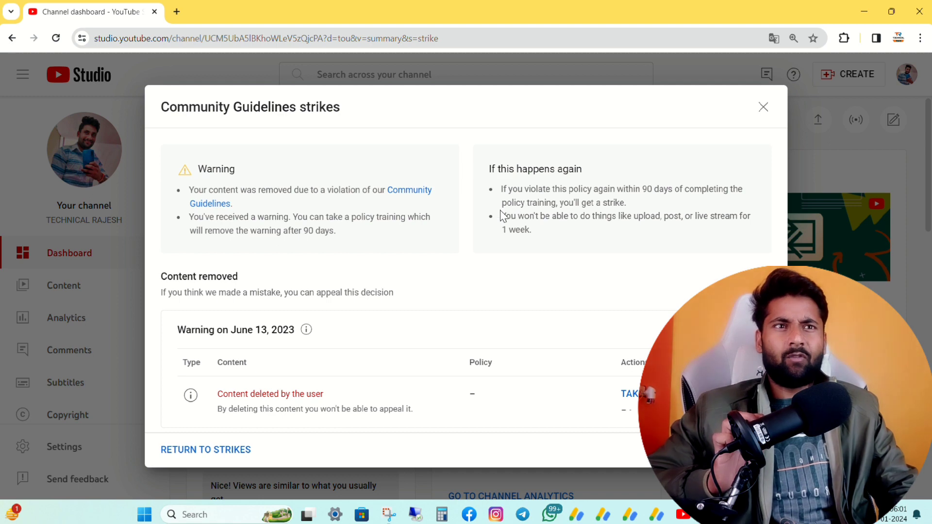
{"action": "left_click_drag", "start_coordinate": [501, 215], "coordinate": [637, 227]}
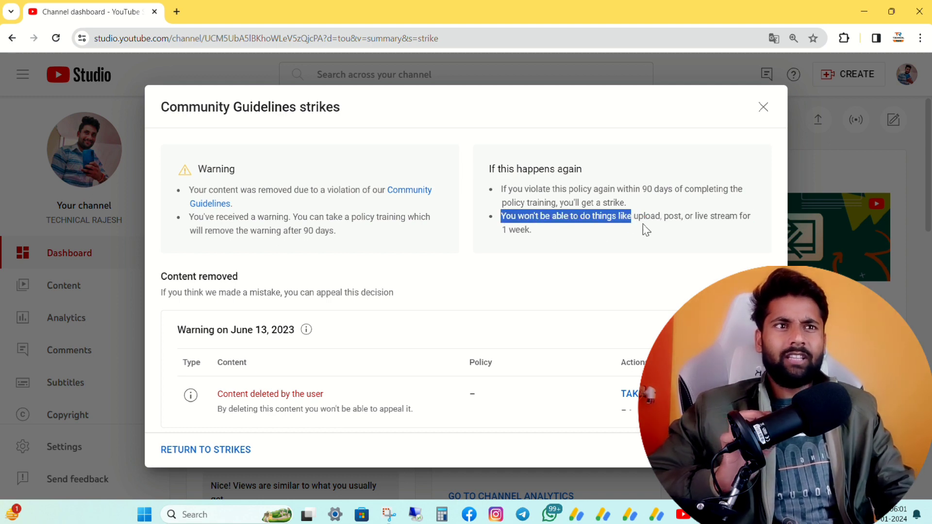
{"action": "left_click", "coordinate": [660, 234]}
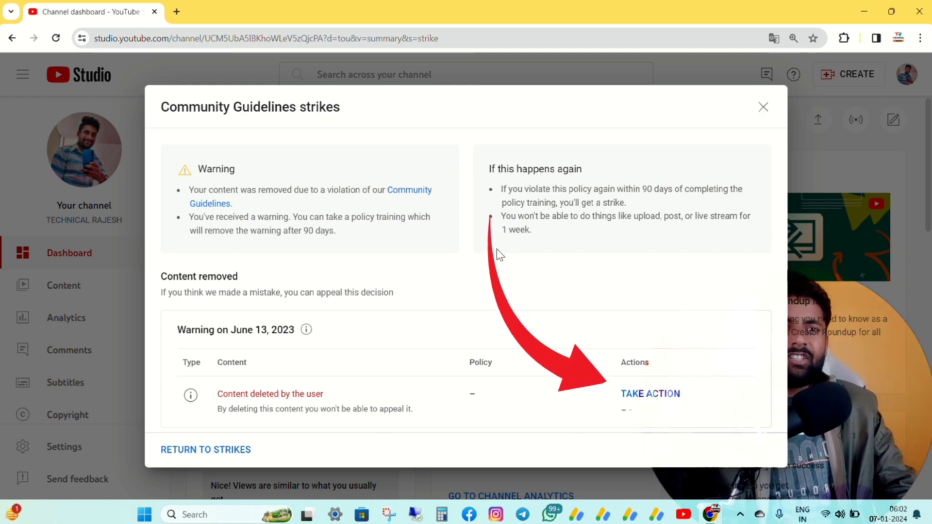
Step: Begin the issue review for the June 13, 2023 warning and advance through the content review to the Take action stage
{"action": "left_click", "coordinate": [639, 395]}
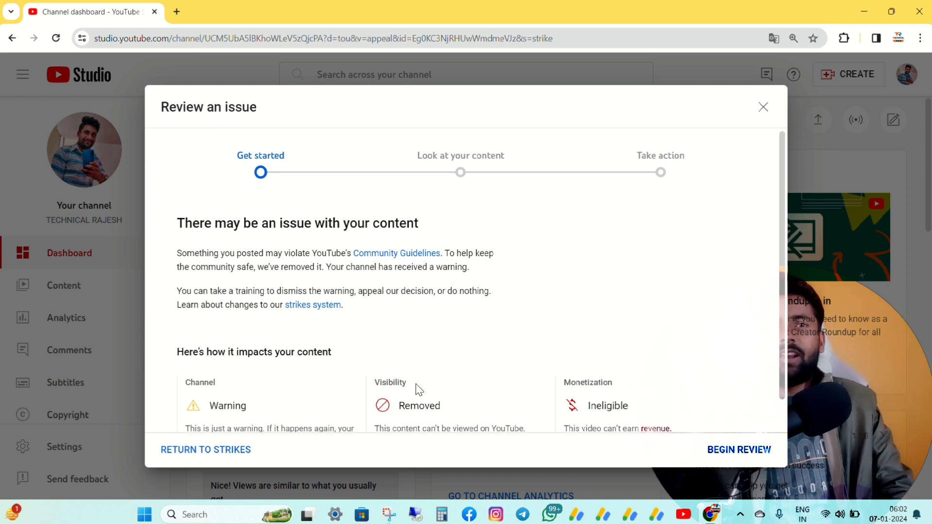
{"action": "scroll", "coordinate": [416, 388], "scroll_direction": "down", "scroll_amount": 1}
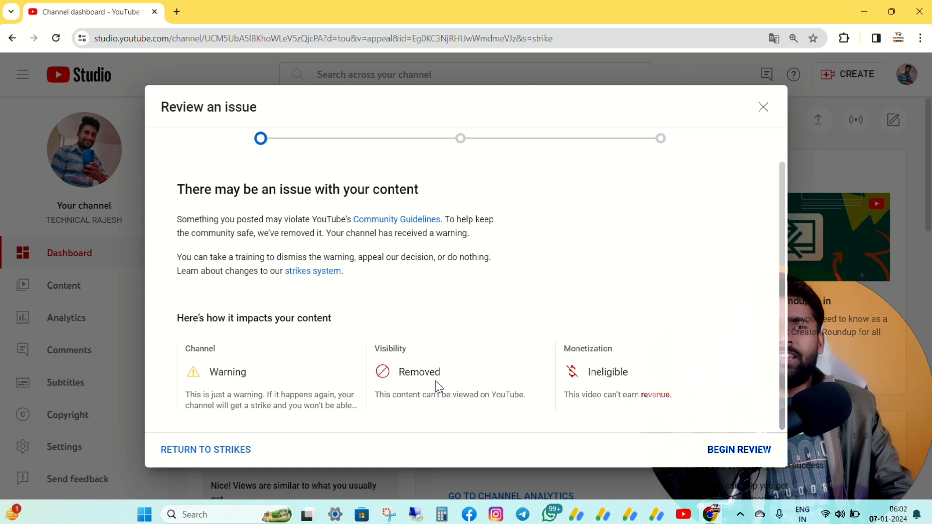
{"action": "scroll", "coordinate": [416, 360], "scroll_direction": "up", "scroll_amount": 1}
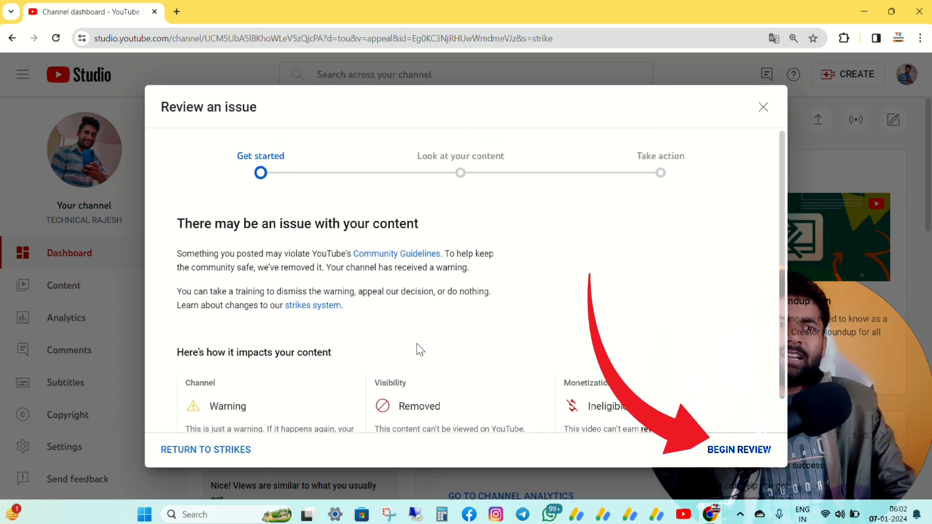
{"action": "left_click", "coordinate": [750, 448]}
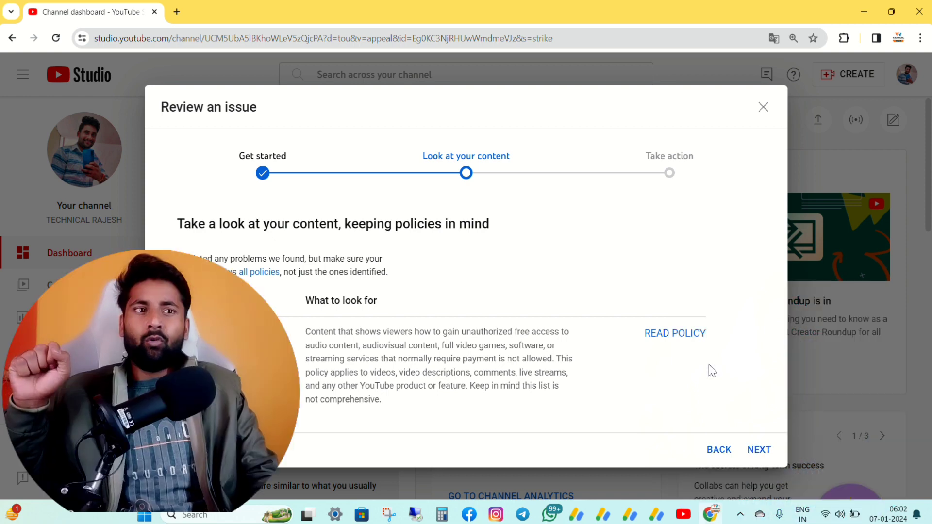
{"action": "left_click", "coordinate": [759, 449]}
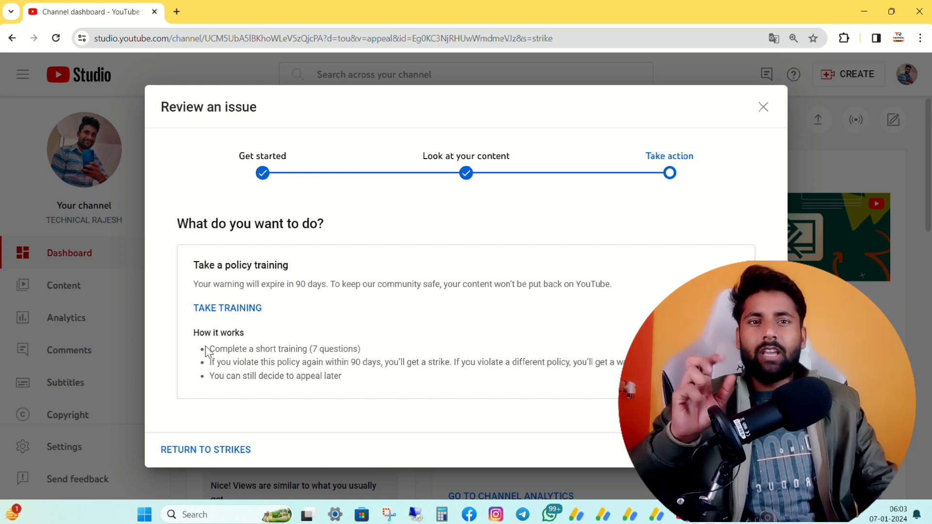
Step: Start the policy training for the warning and continue past its introduction to the first question
{"action": "left_click_drag", "start_coordinate": [210, 349], "coordinate": [380, 351]}
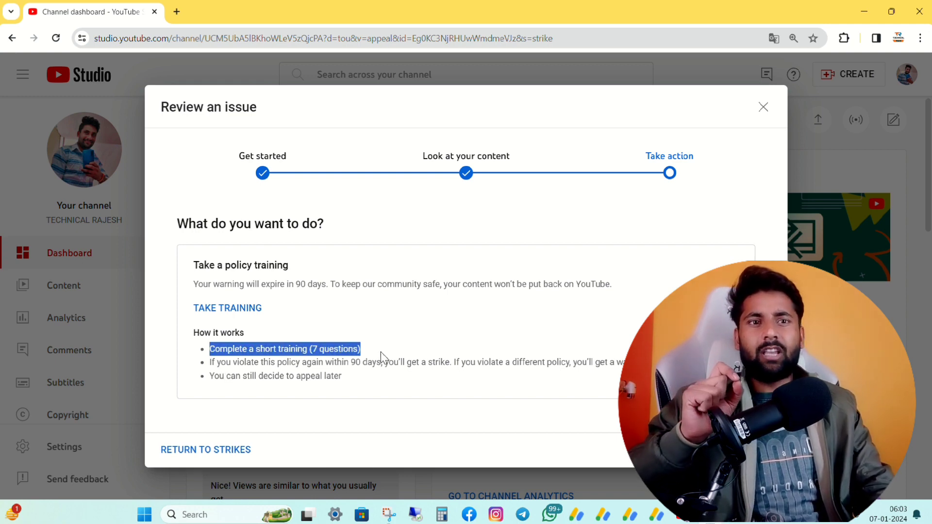
{"action": "left_click", "coordinate": [381, 351]}
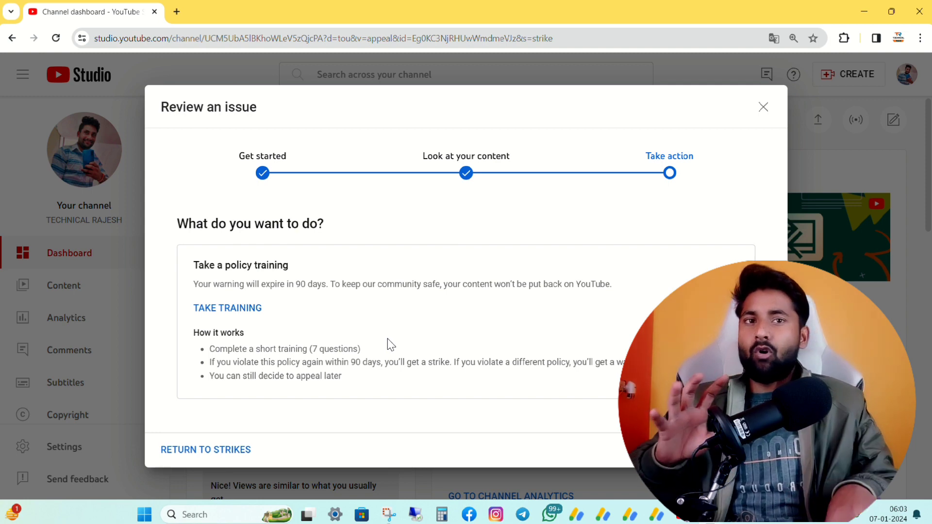
{"action": "left_click", "coordinate": [241, 311]}
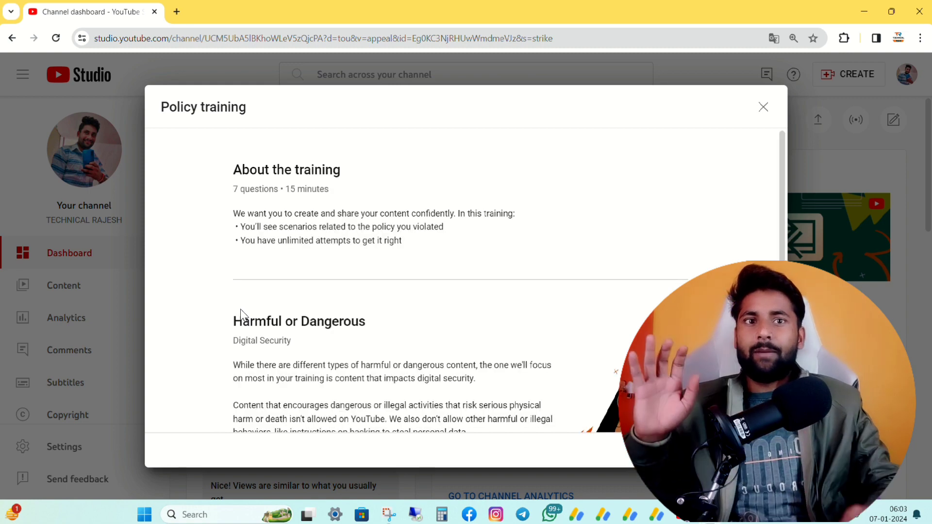
{"action": "scroll", "coordinate": [245, 291], "scroll_direction": "down", "scroll_amount": 3}
{"action": "scroll", "coordinate": [379, 257], "scroll_direction": "up", "scroll_amount": 3}
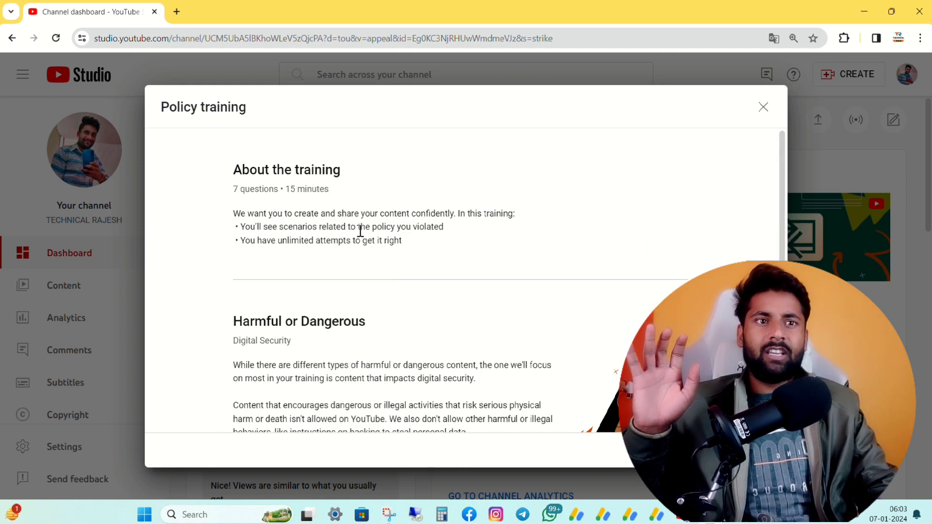
{"action": "triple_click", "coordinate": [223, 199]}
{"action": "left_click_drag", "start_coordinate": [223, 199], "coordinate": [279, 202]}
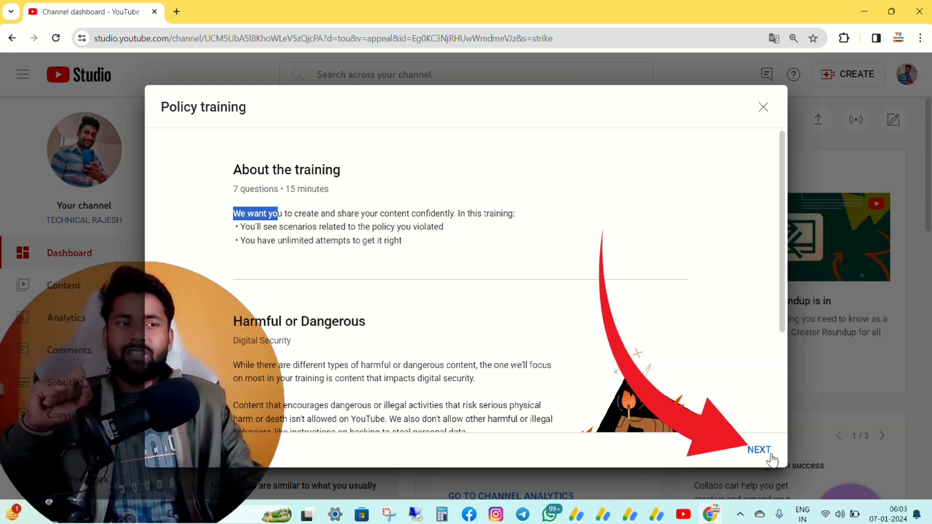
{"action": "left_click", "coordinate": [770, 454]}
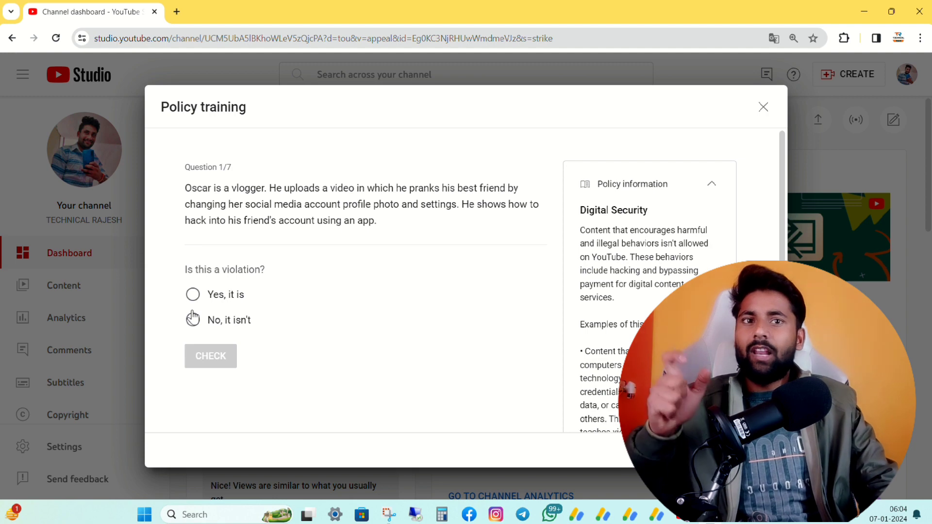
Step: Answer question 1 about hacking a friend's account with "Yes, it is", check the answer and proceed to question 2
{"action": "left_click", "coordinate": [193, 295]}
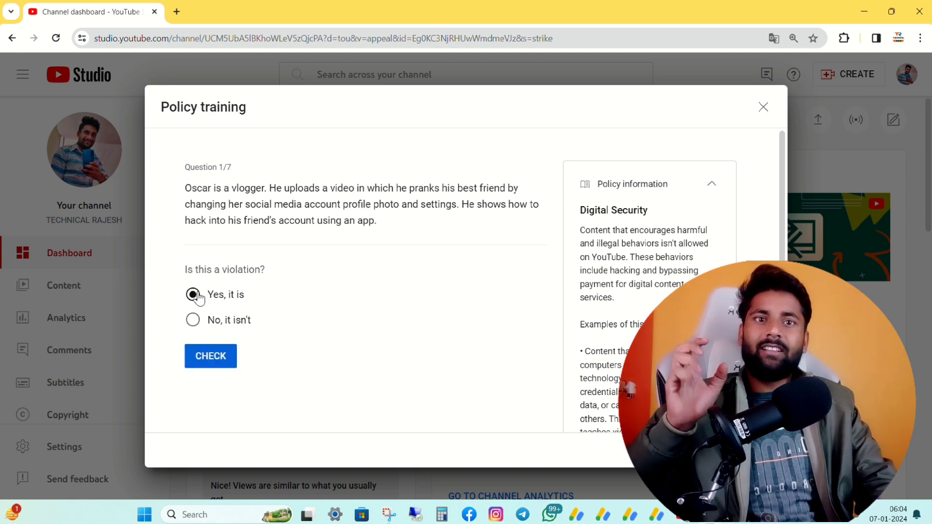
{"action": "left_click", "coordinate": [217, 363]}
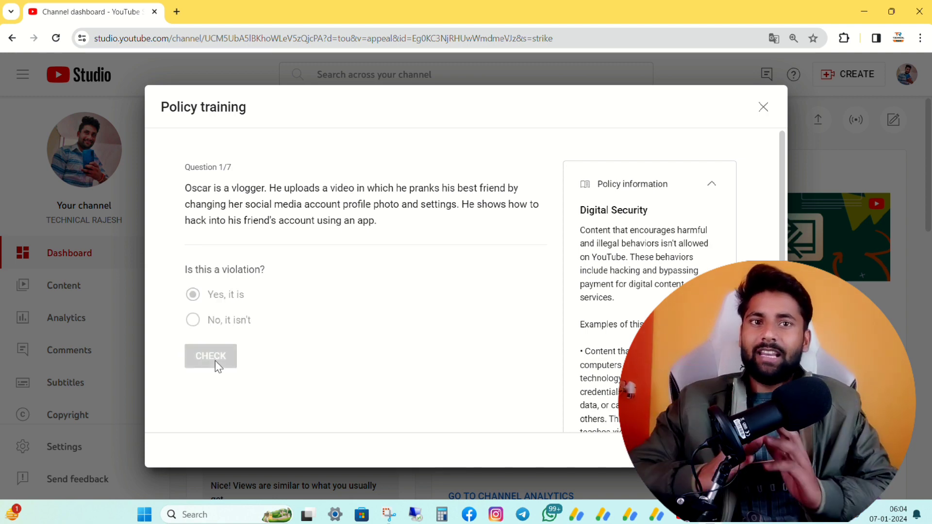
{"action": "scroll", "coordinate": [241, 337], "scroll_direction": "down", "scroll_amount": 4}
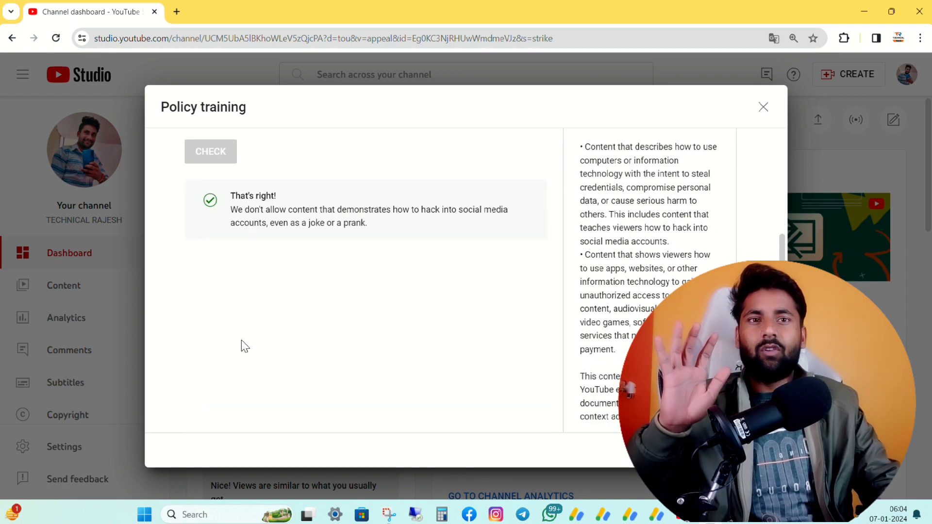
{"action": "scroll", "coordinate": [385, 278], "scroll_direction": "up", "scroll_amount": 4}
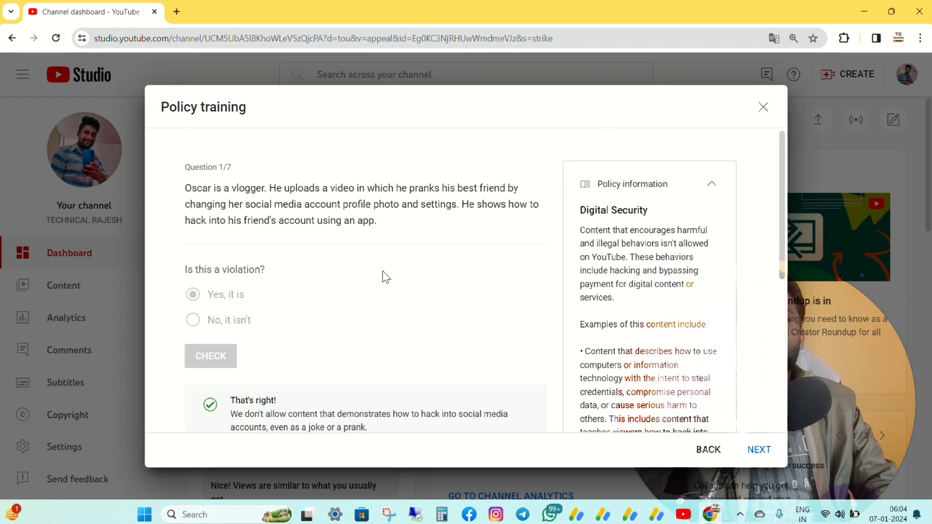
{"action": "left_click", "coordinate": [758, 450]}
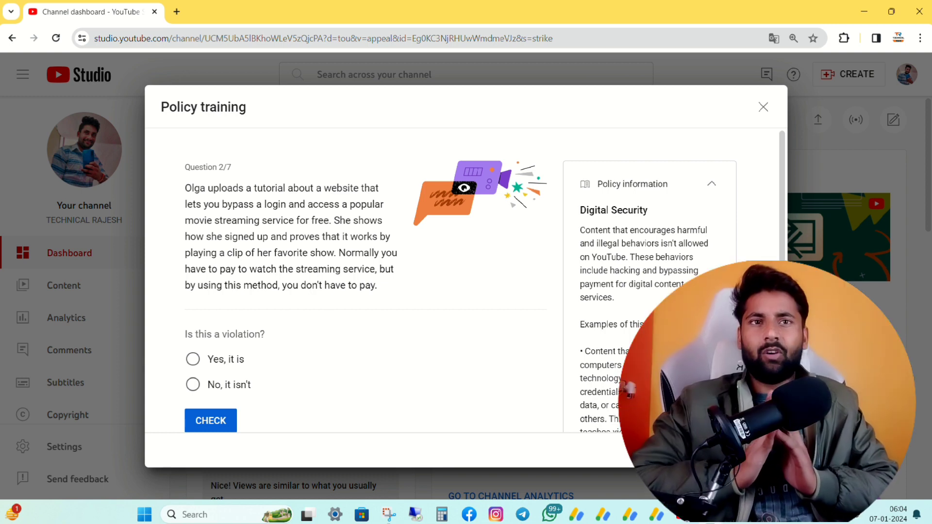
Step: Translate the policy training page from English into Hindi
{"action": "left_click", "coordinate": [920, 38]}
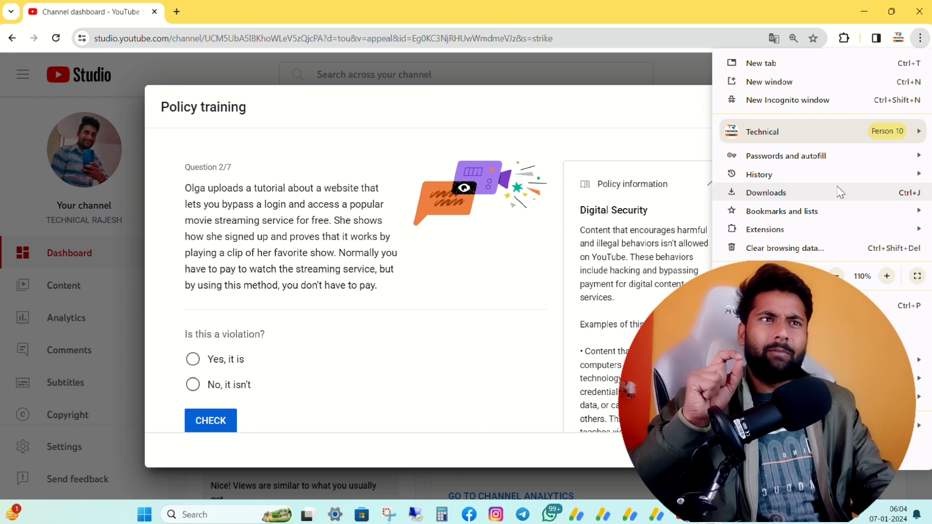
{"action": "key", "text": "Escape"}
{"action": "left_click", "coordinate": [773, 38]}
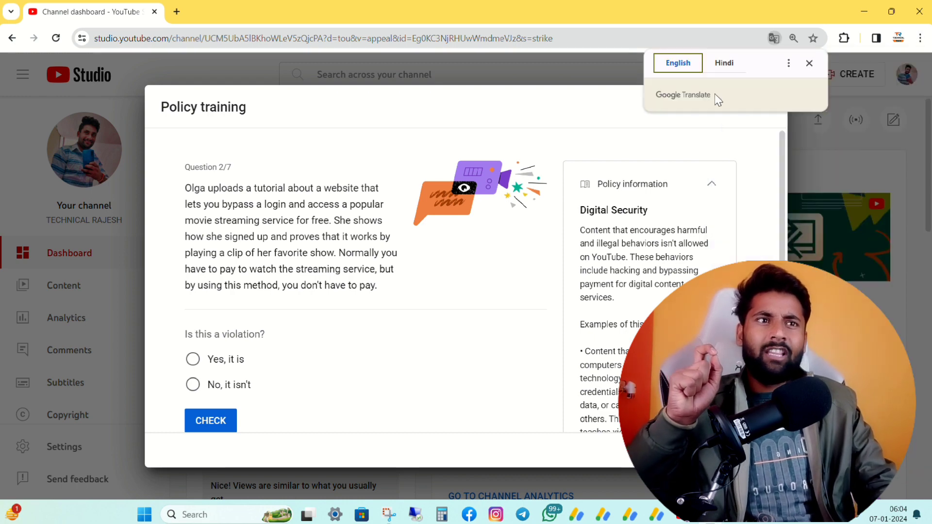
{"action": "left_click", "coordinate": [725, 63]}
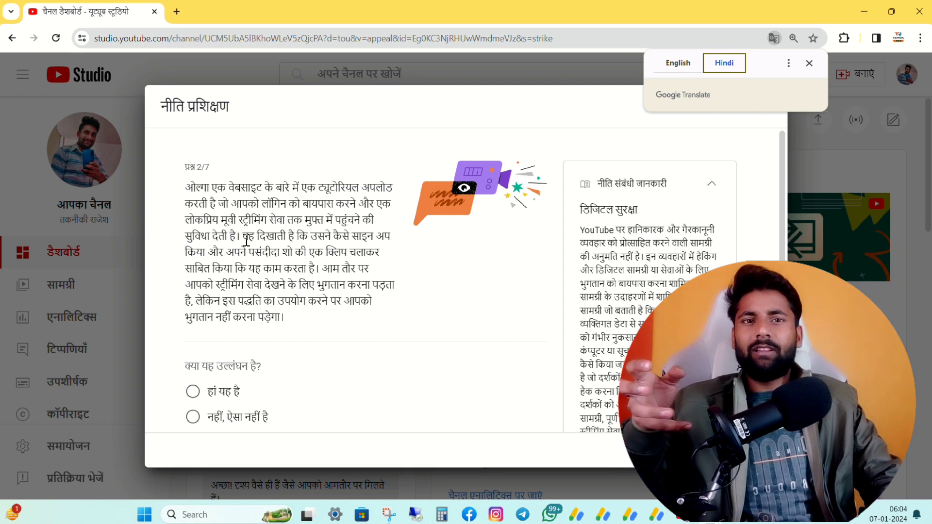
Step: Answer question 2 about bypassing a streaming service login with "हां यह है" (yes, a violation) and check the answer
{"action": "left_click", "coordinate": [192, 391]}
{"action": "scroll", "coordinate": [388, 362], "scroll_direction": "down", "scroll_amount": 4}
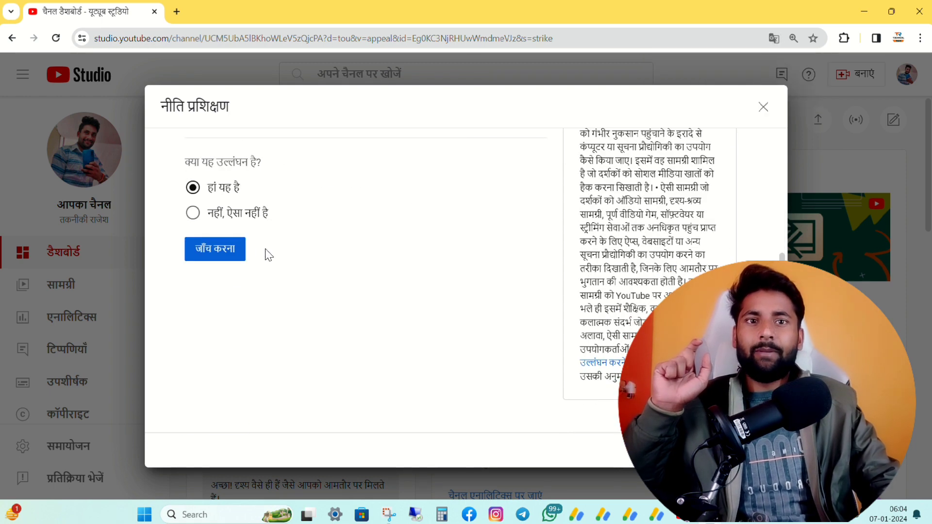
{"action": "left_click", "coordinate": [229, 257]}
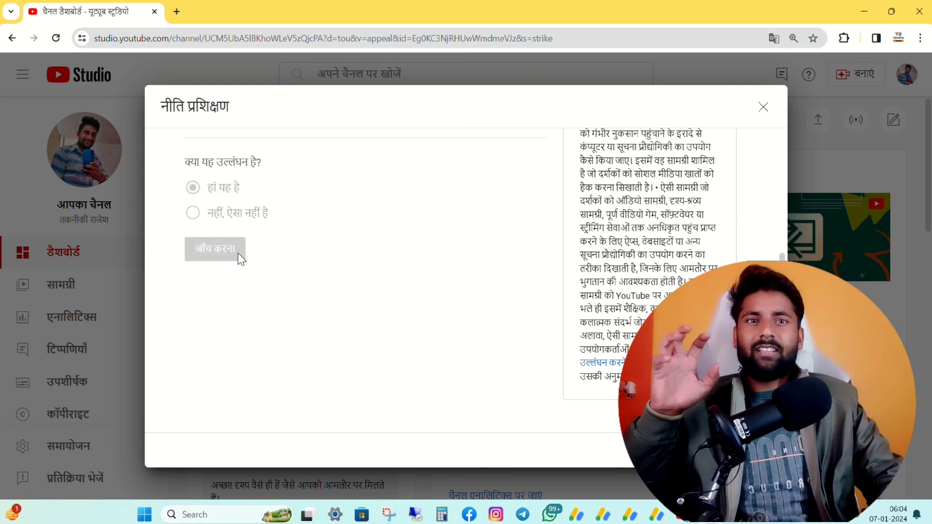